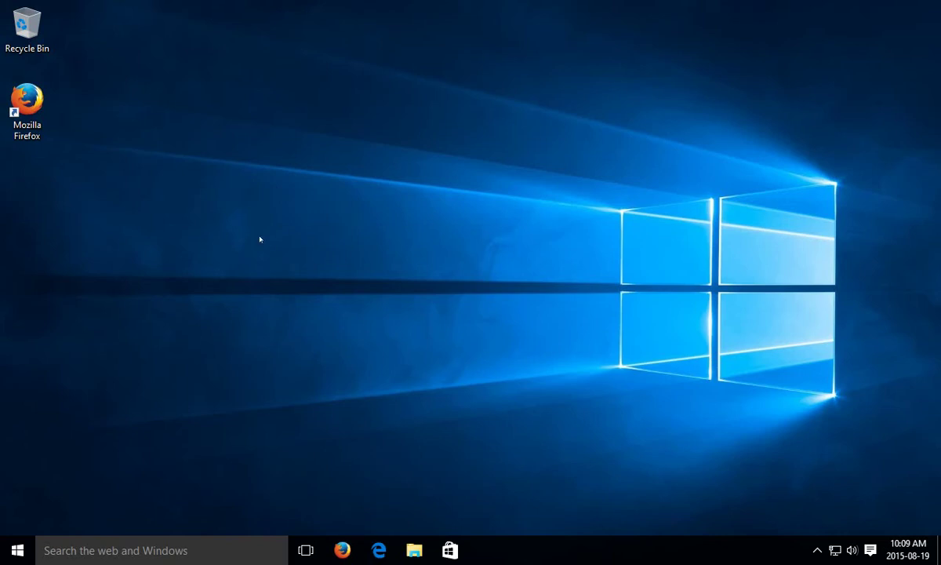
Step: Open the Control Panel and display all of its items as small icons
{"action": "right_click", "coordinate": [22, 550]}
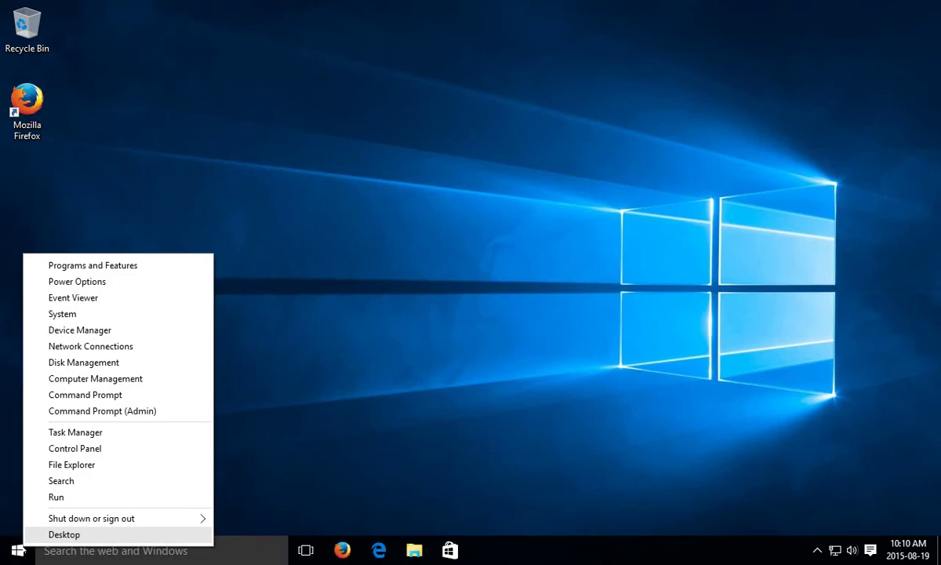
{"action": "left_click", "coordinate": [85, 447]}
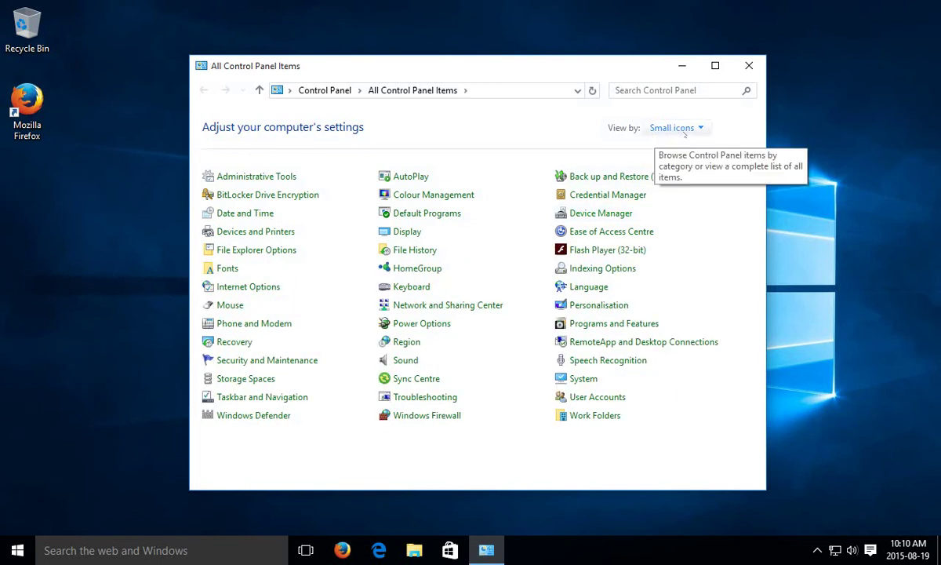
{"action": "left_click", "coordinate": [709, 130]}
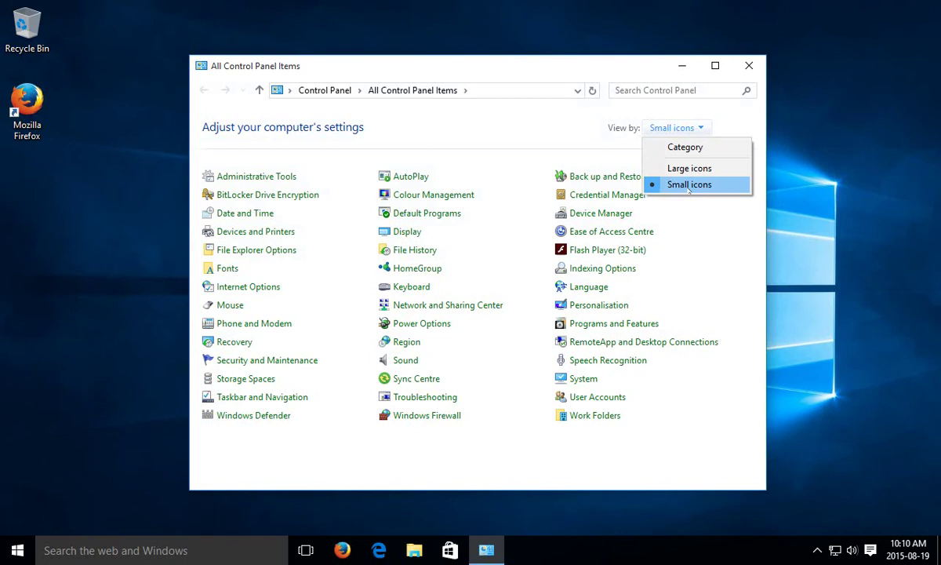
{"action": "left_click", "coordinate": [686, 147]}
{"action": "left_click", "coordinate": [696, 128]}
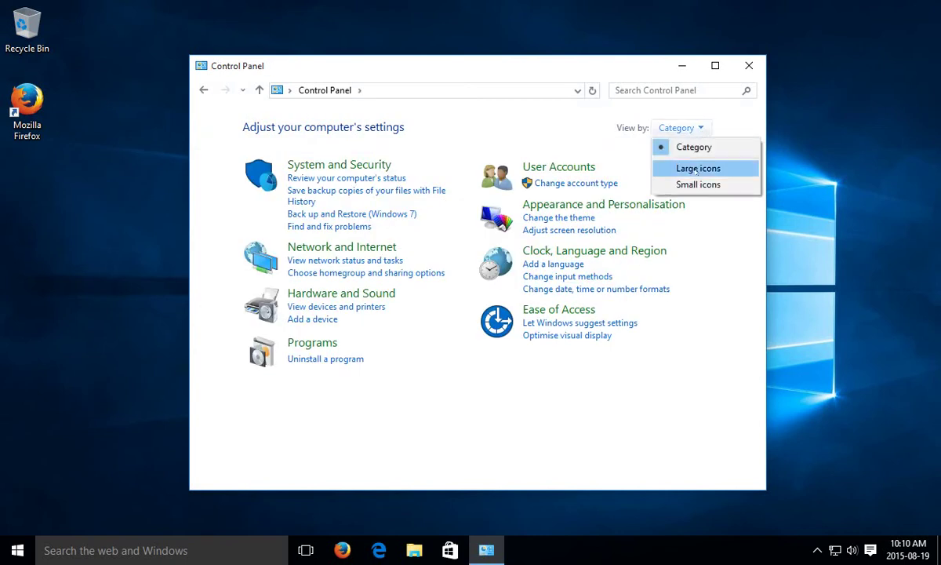
{"action": "left_click", "coordinate": [695, 184]}
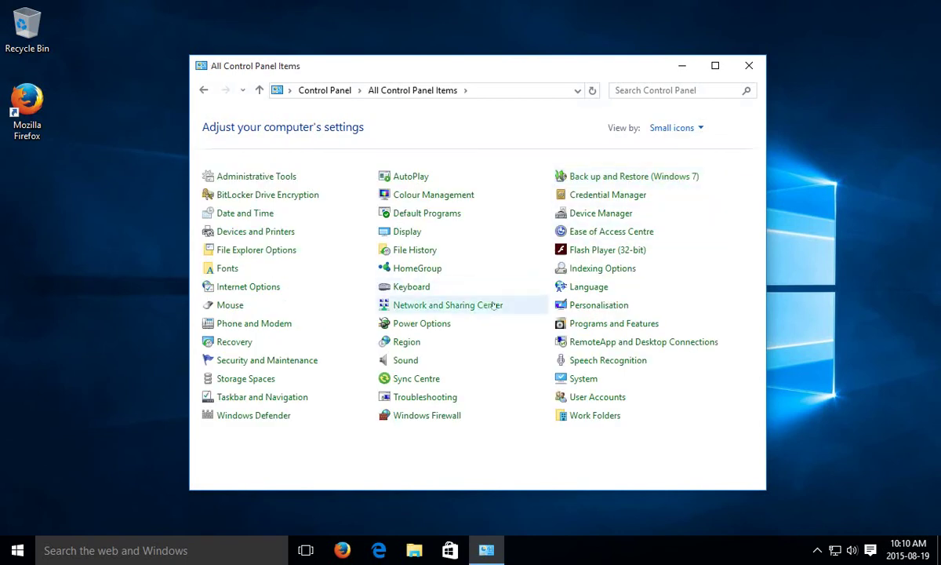
Step: Open the Mouse properties and set the double-click speed to the slowest setting
{"action": "left_click", "coordinate": [228, 306]}
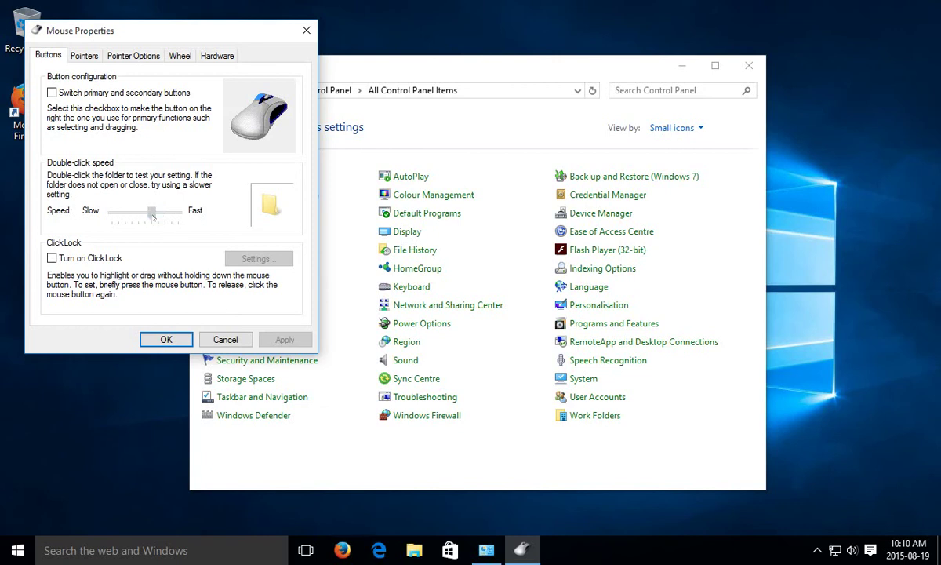
{"action": "left_click_drag", "start_coordinate": [148, 212], "coordinate": [112, 214]}
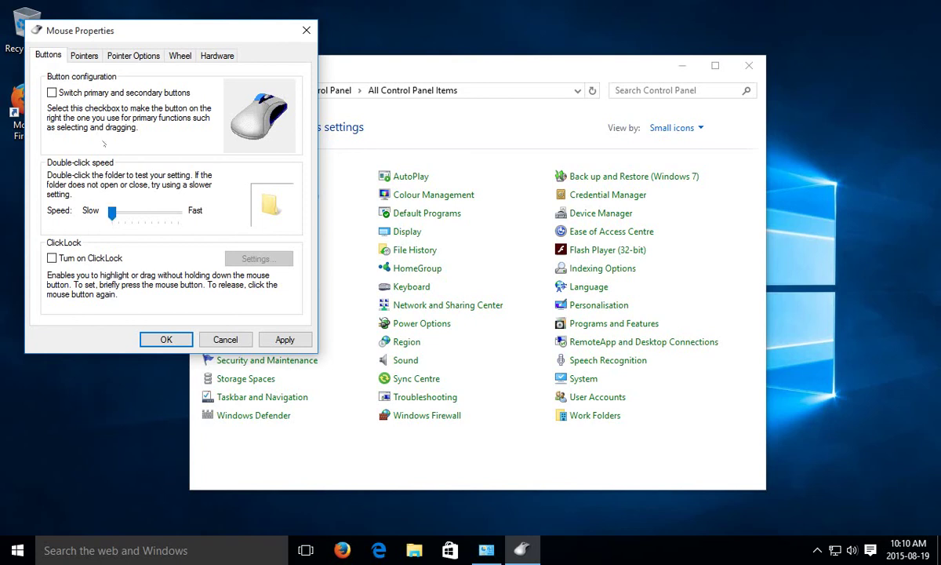
Step: Set the pointer scheme to Windows Standard (extra-large) with pointer shadow enabled, and apply the changes
{"action": "left_click", "coordinate": [88, 56]}
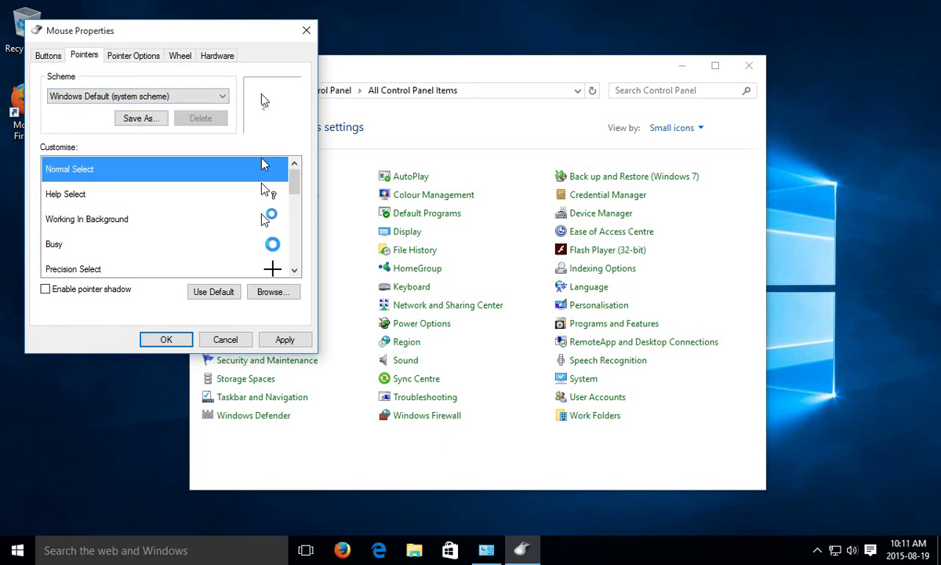
{"action": "left_click", "coordinate": [222, 95]}
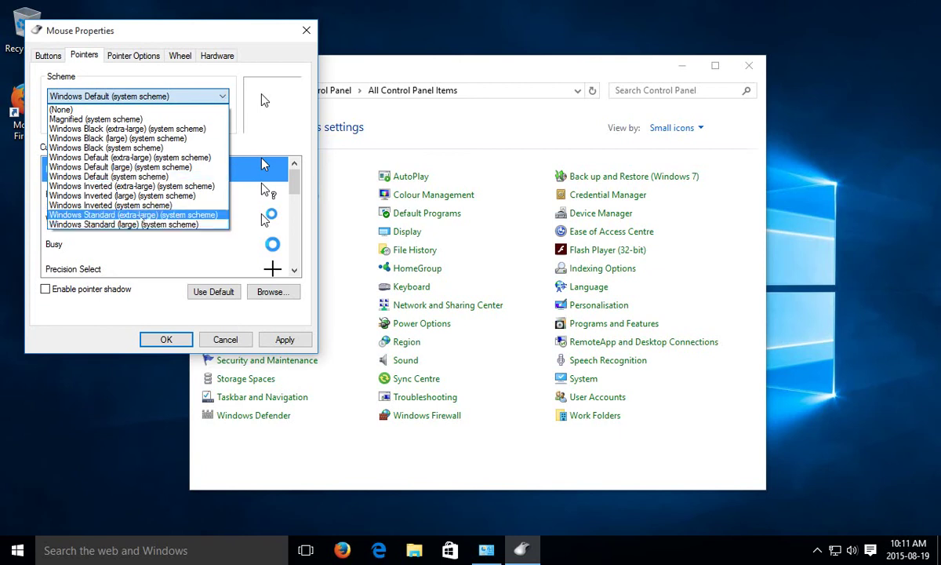
{"action": "left_click", "coordinate": [133, 214]}
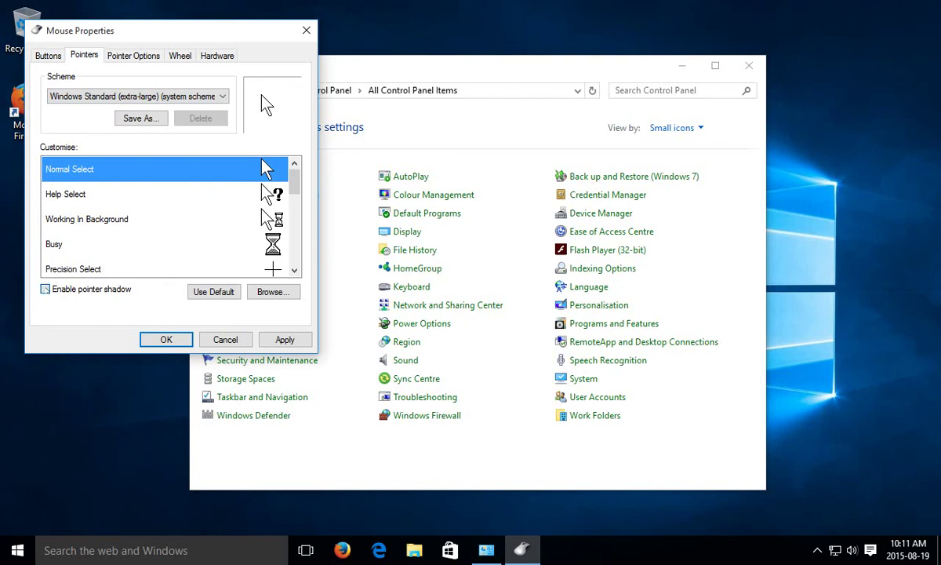
{"action": "left_click", "coordinate": [45, 289]}
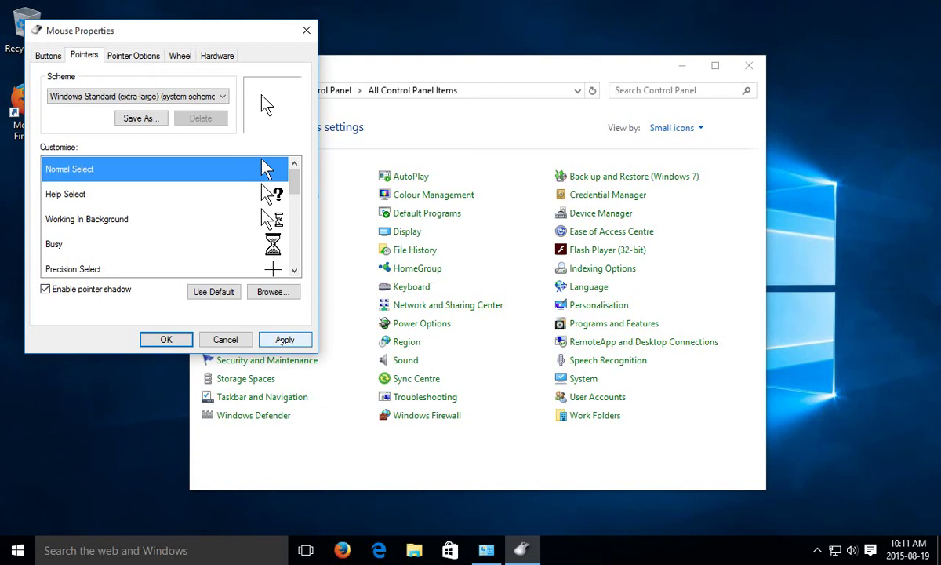
{"action": "left_click", "coordinate": [283, 339]}
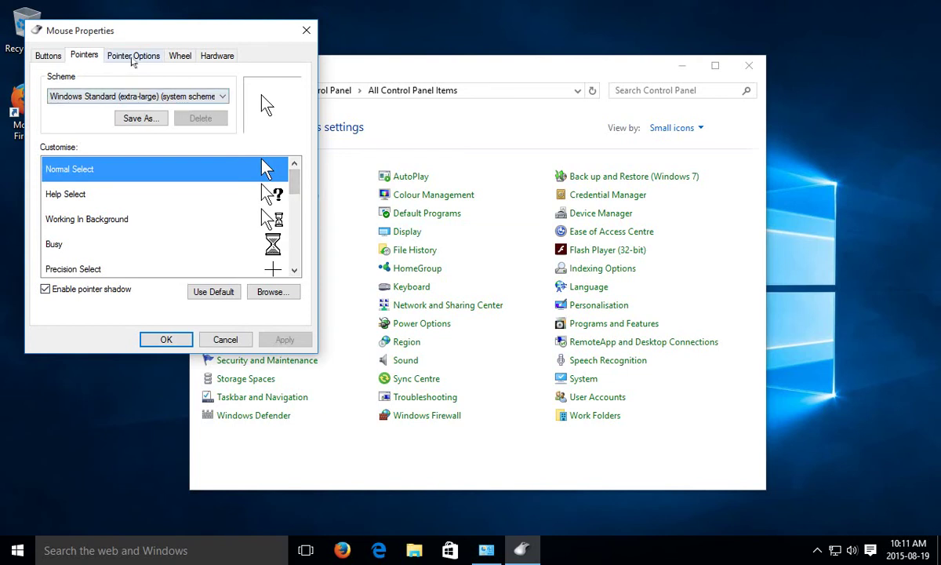
Step: Set the pointer speed to the slowest setting in the pointer motion options and apply it
{"action": "left_click", "coordinate": [132, 58]}
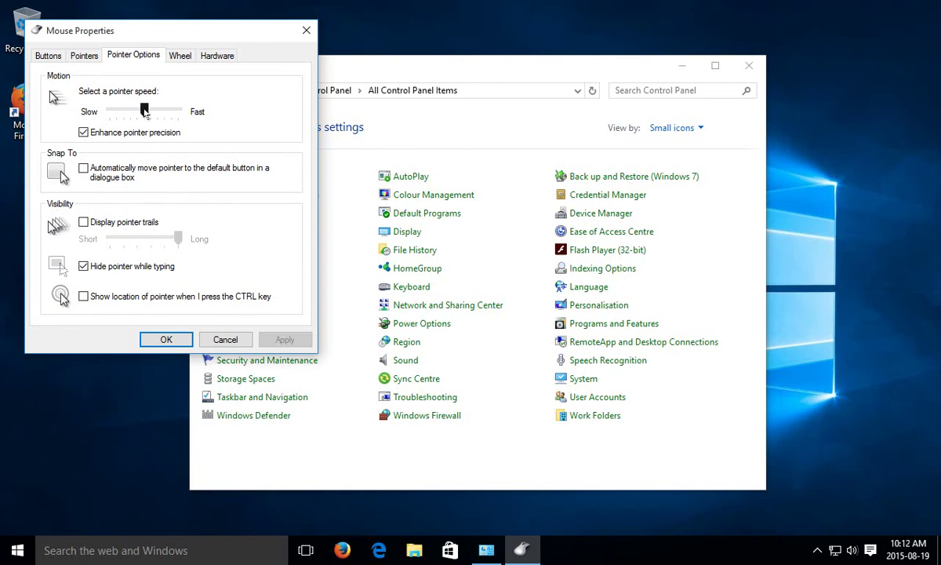
{"action": "left_click_drag", "start_coordinate": [145, 110], "coordinate": [110, 111]}
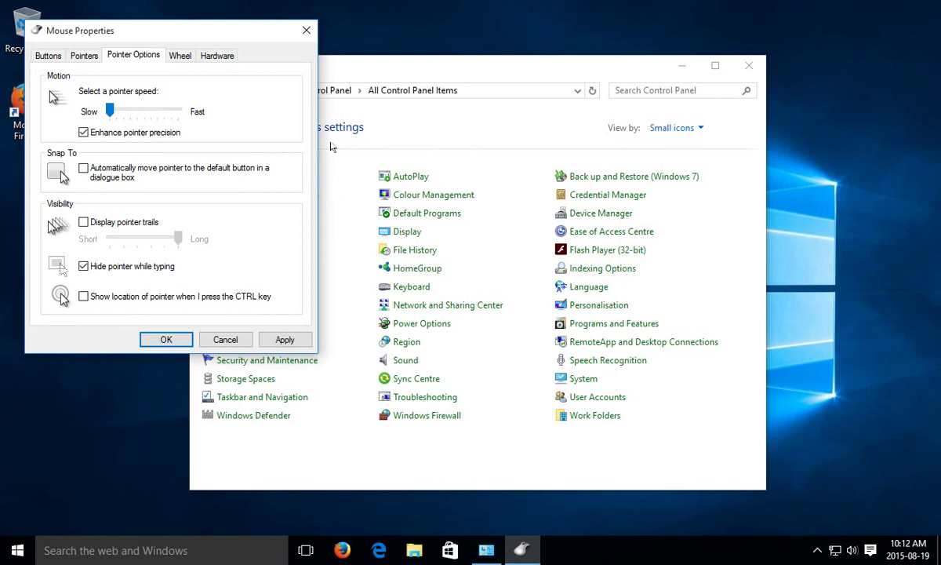
{"action": "left_click", "coordinate": [284, 337]}
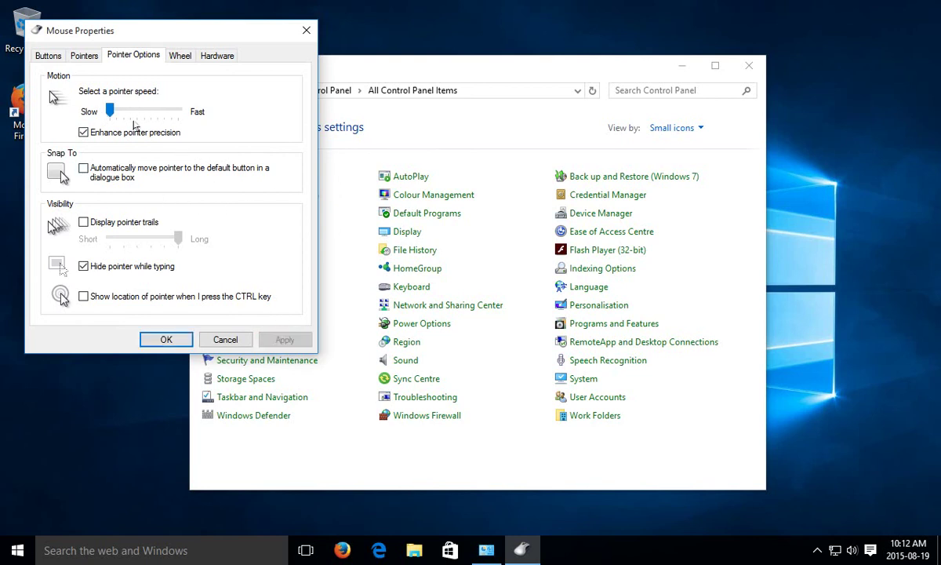
Step: Set the pointer speed to the middle of its range and apply the change
{"action": "left_click_drag", "start_coordinate": [111, 112], "coordinate": [143, 113]}
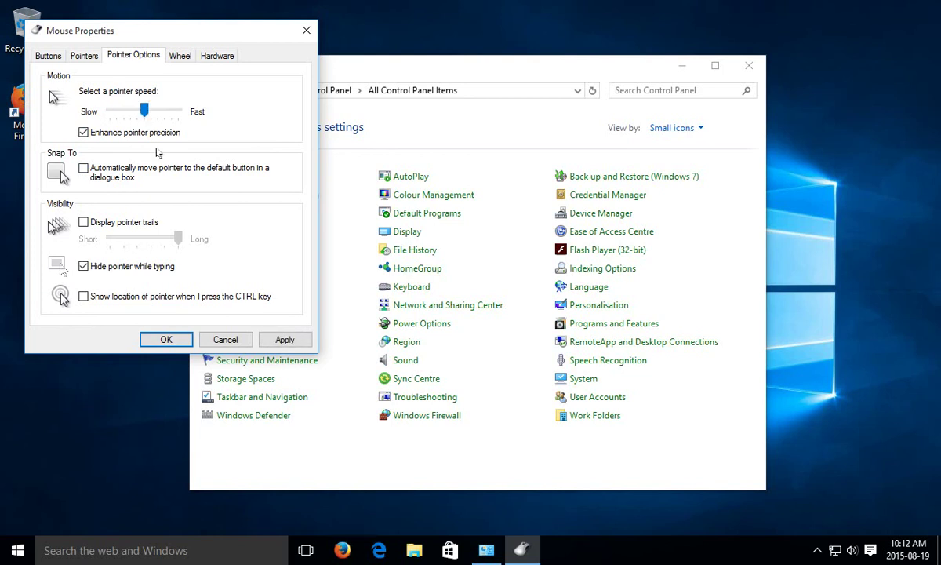
{"action": "left_click_drag", "start_coordinate": [144, 112], "coordinate": [141, 114]}
{"action": "left_click_drag", "start_coordinate": [138, 111], "coordinate": [144, 112]}
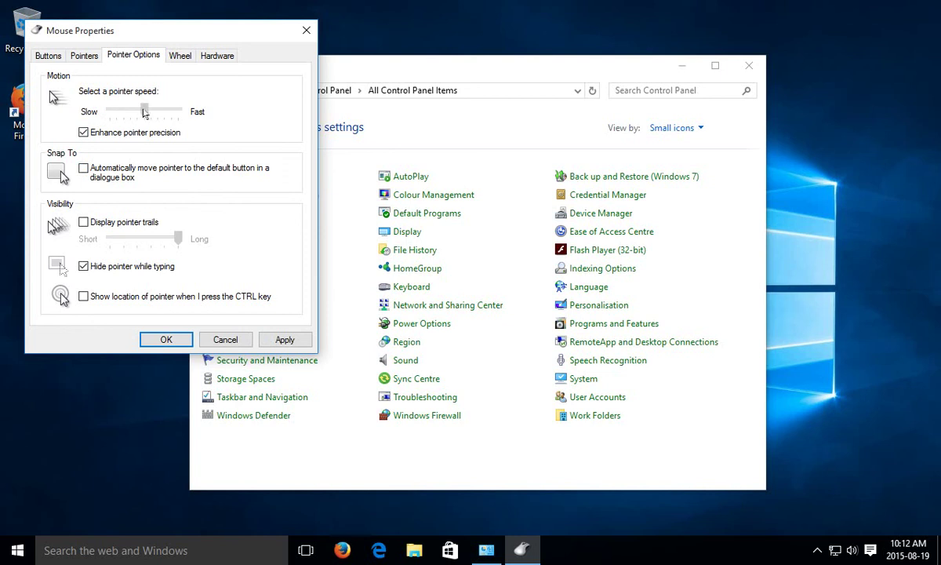
{"action": "left_click", "coordinate": [263, 334]}
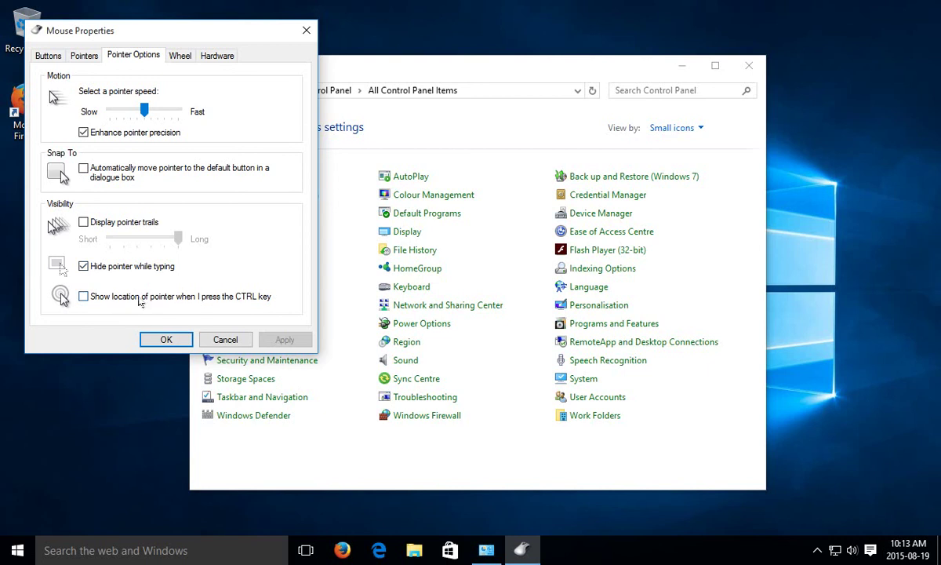
Step: Enable "Show location of pointer when I press the CTRL key", apply it and test the pointer locator several times
{"action": "left_click", "coordinate": [83, 297]}
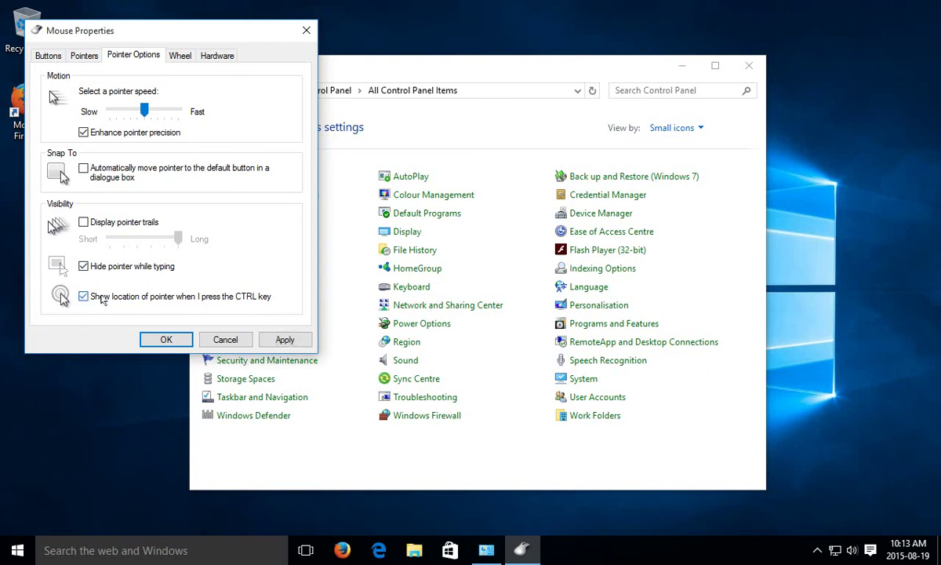
{"action": "left_click", "coordinate": [274, 338]}
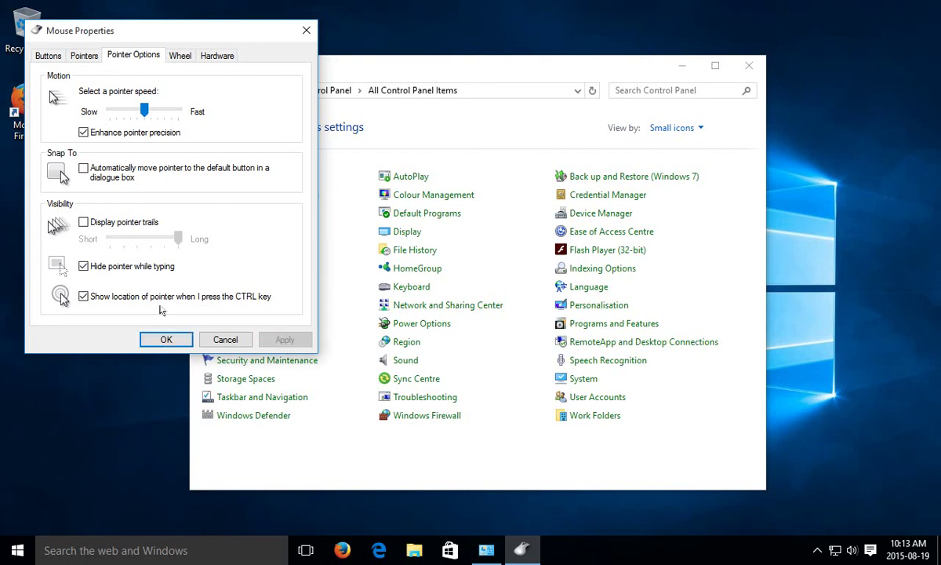
{"action": "key", "text": "ctrl"}
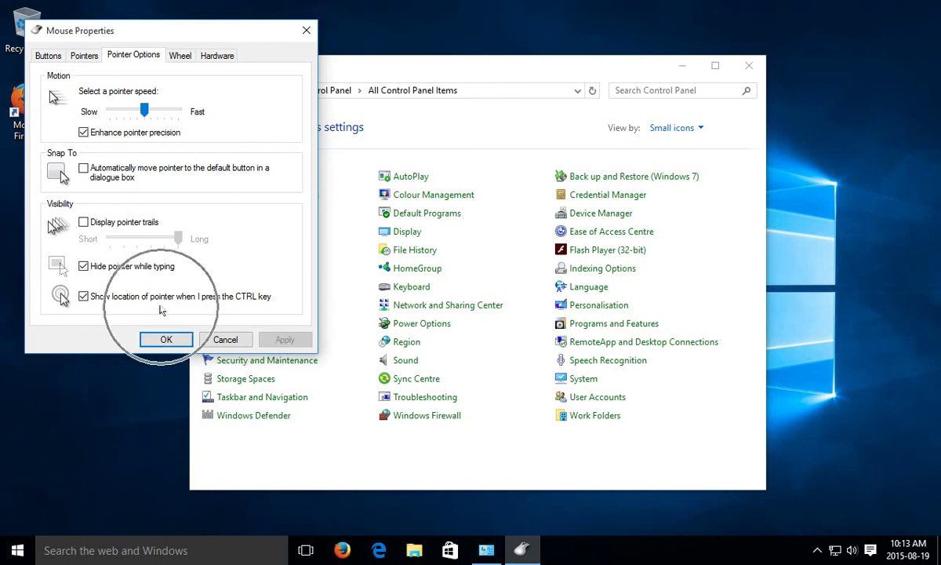
{"action": "key", "text": "ctrl"}
{"action": "key", "text": "ctrl"}
{"action": "key", "text": "ctrl"}
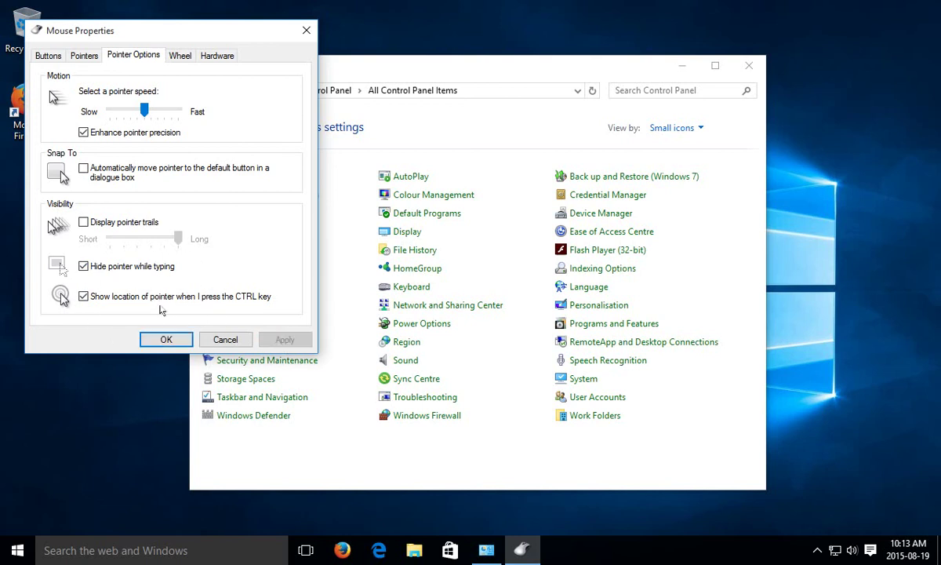
{"action": "key", "text": "ctrl"}
{"action": "key", "text": "ctrl"}
Step: Accept the mouse settings and close the Control Panel
{"action": "left_click", "coordinate": [167, 339]}
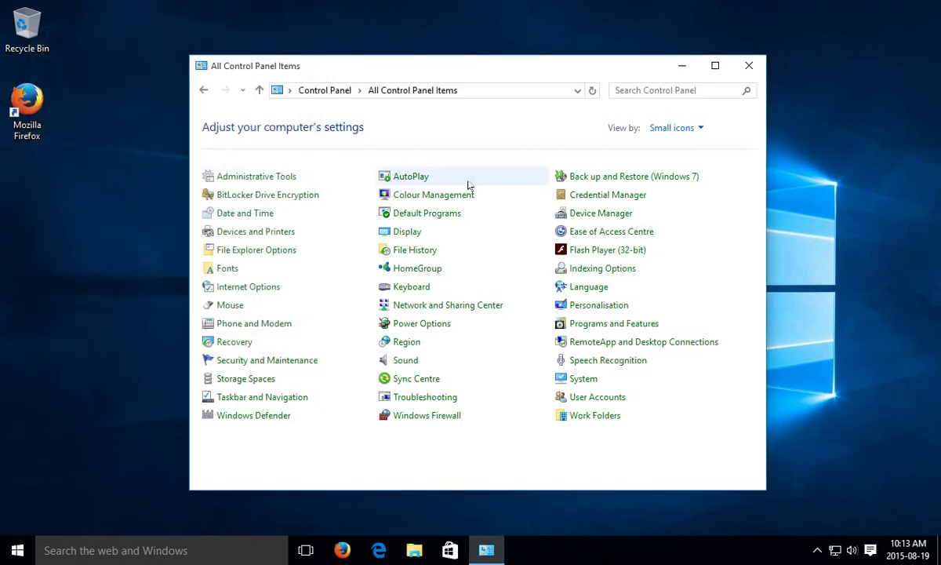
{"action": "left_click", "coordinate": [747, 66]}
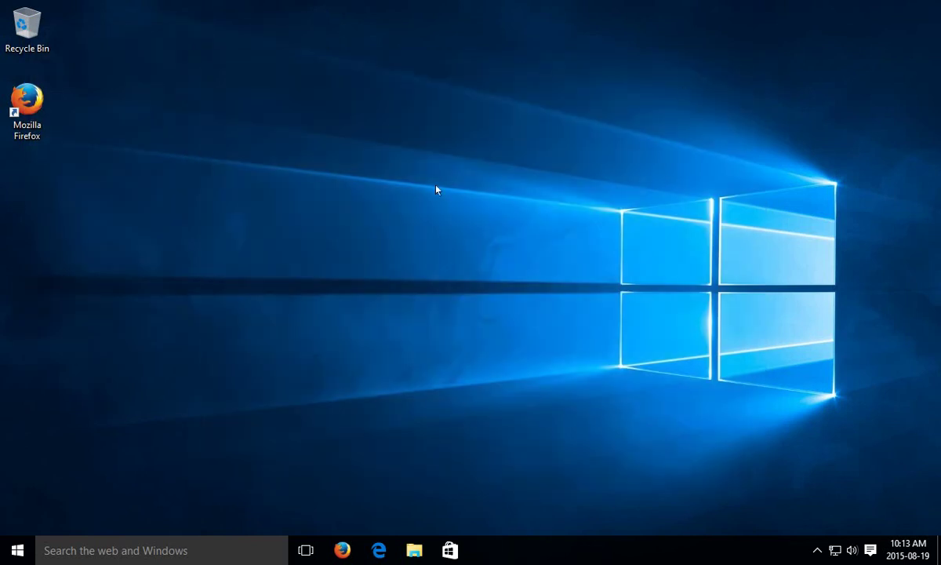